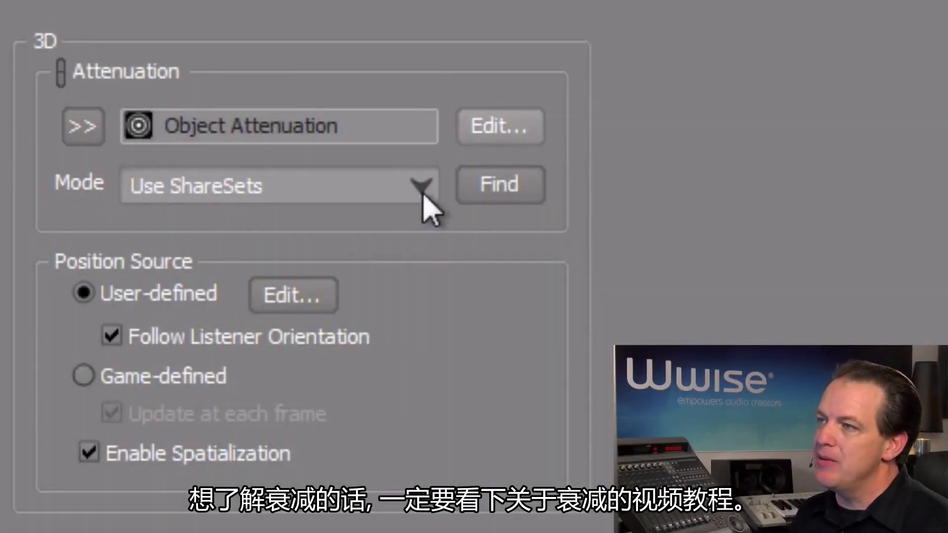
Create a new user-defined 3D path for Shotgun Shells and move its start point to about X 18, Y 39
left_click(309, 295)
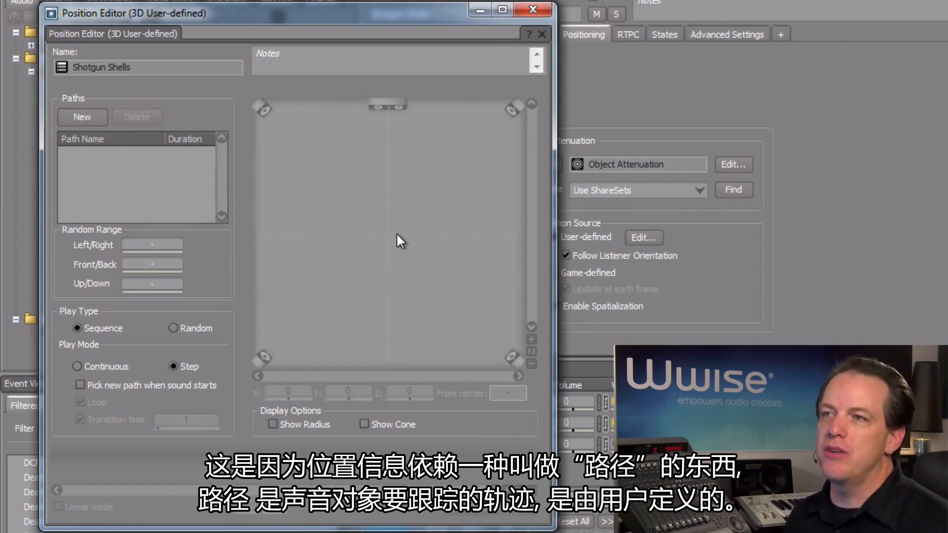
left_click(88, 116)
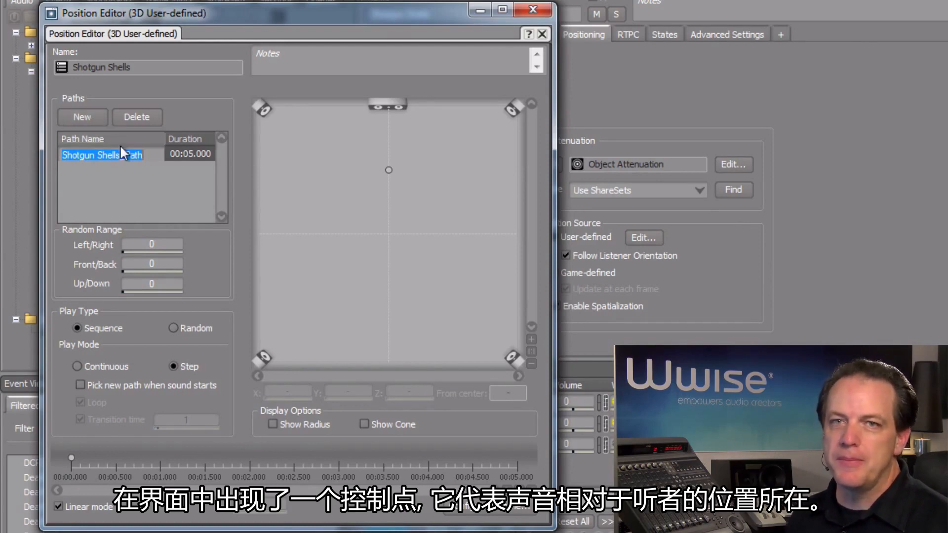
left_click_drag(388, 172, 413, 184)
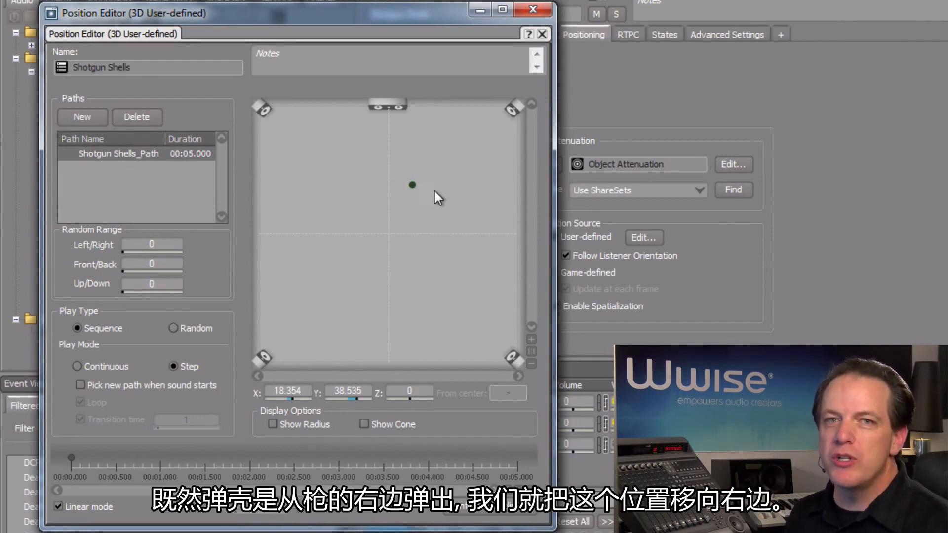
Extend the path with control points at about X 42, Y 48 and X 61, Y 37, plus an end point farther right and lower
left_click(444, 173)
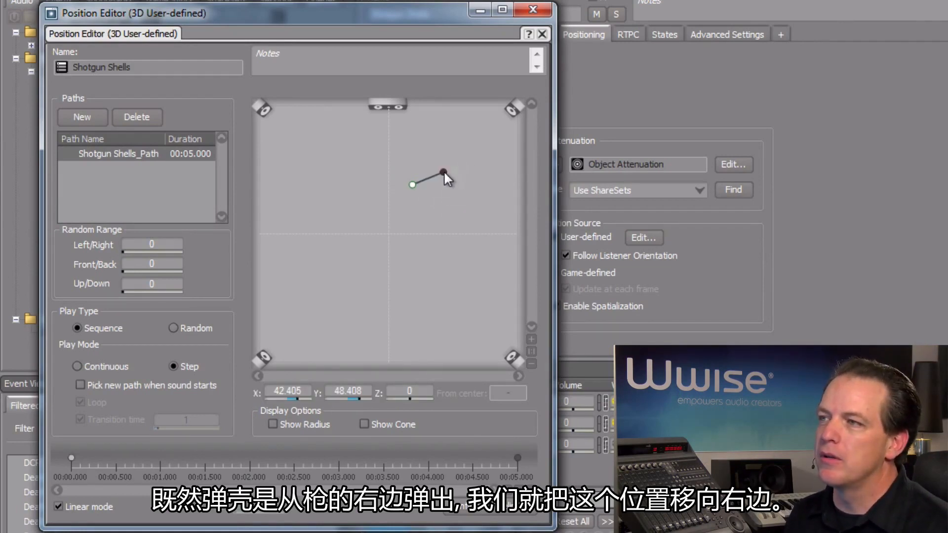
left_click(462, 183)
left_click(466, 186)
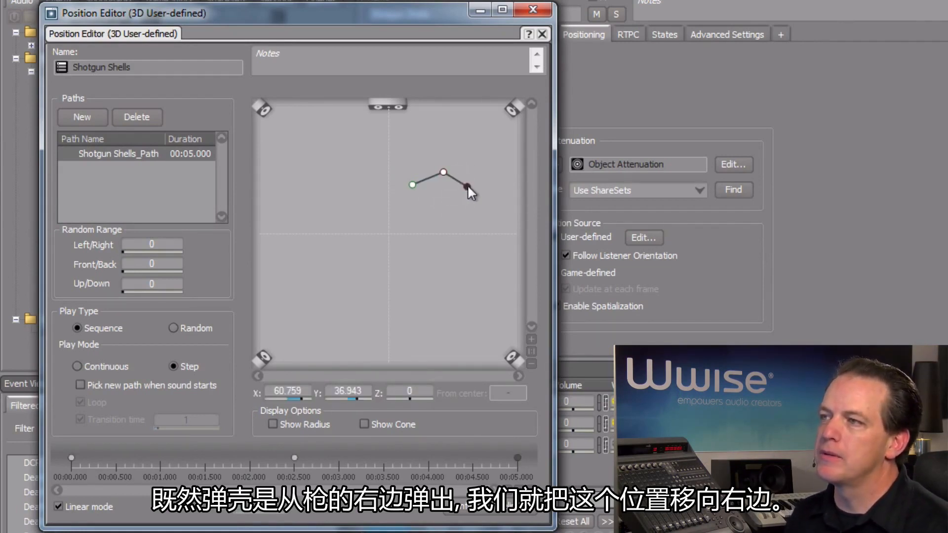
left_click(479, 210)
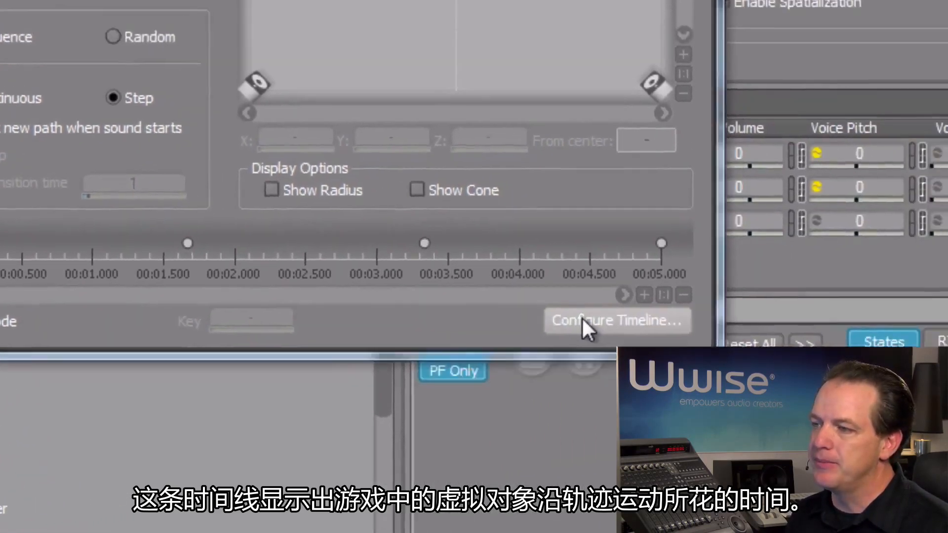
Set the path's timeline length to 3 seconds
left_click(813, 287)
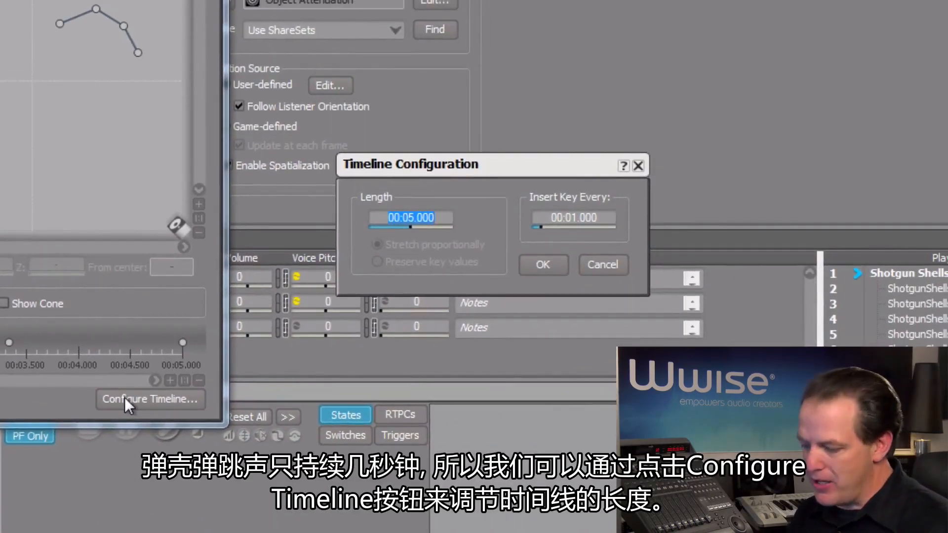
type("3")
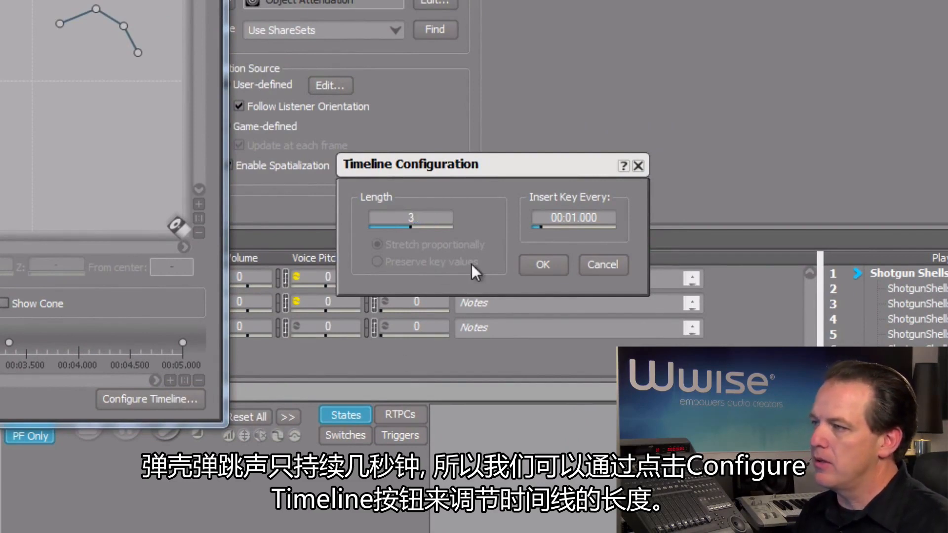
left_click(527, 267)
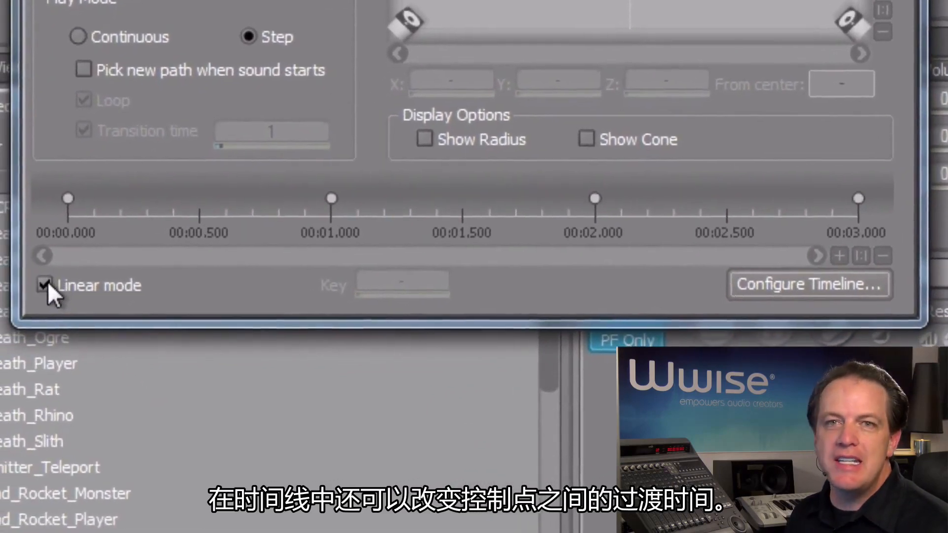
Disable linear mode and shift the timeline's second key to about 0.6 s and its third key to about 2.6 s
left_click(46, 285)
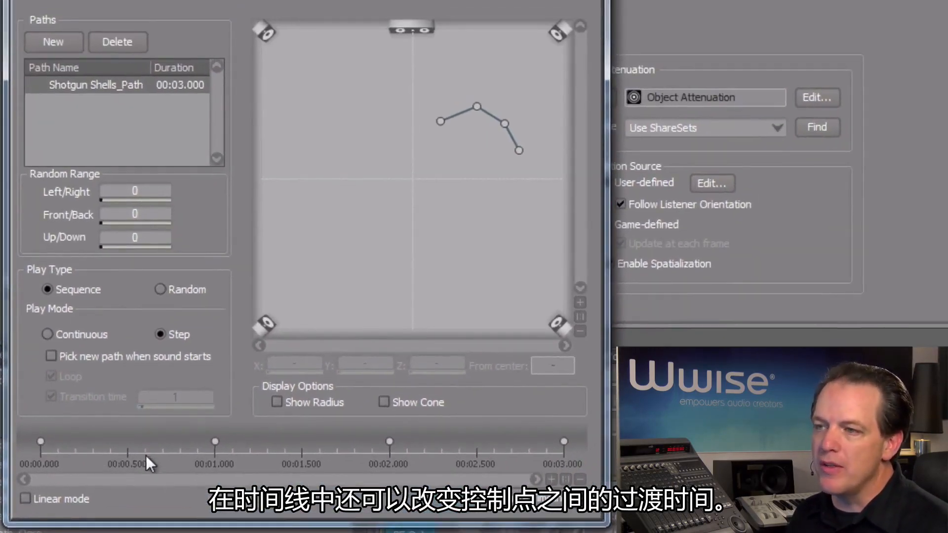
left_click_drag(211, 442, 198, 439)
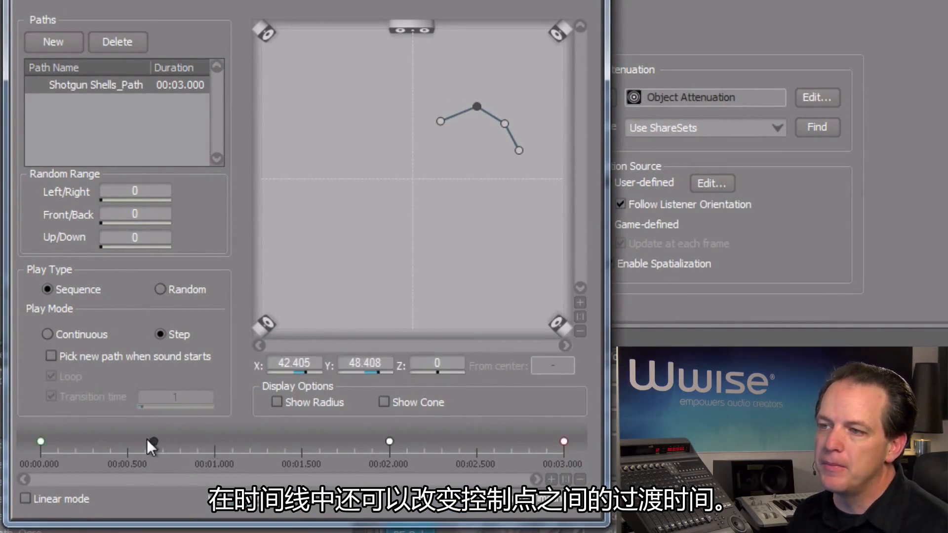
left_click_drag(388, 442, 396, 442)
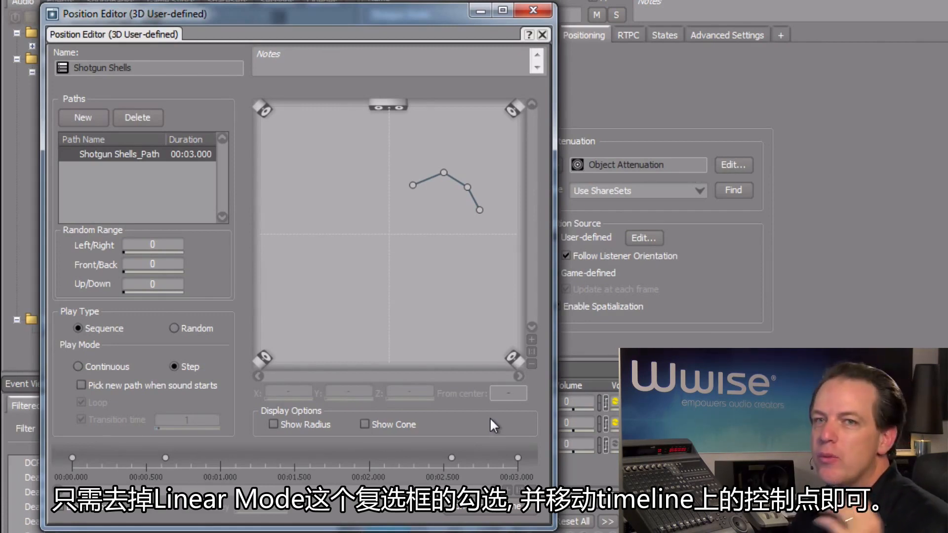
Set the path's random range to 10 for both Left/Right and Front/Back
double_click(170, 241)
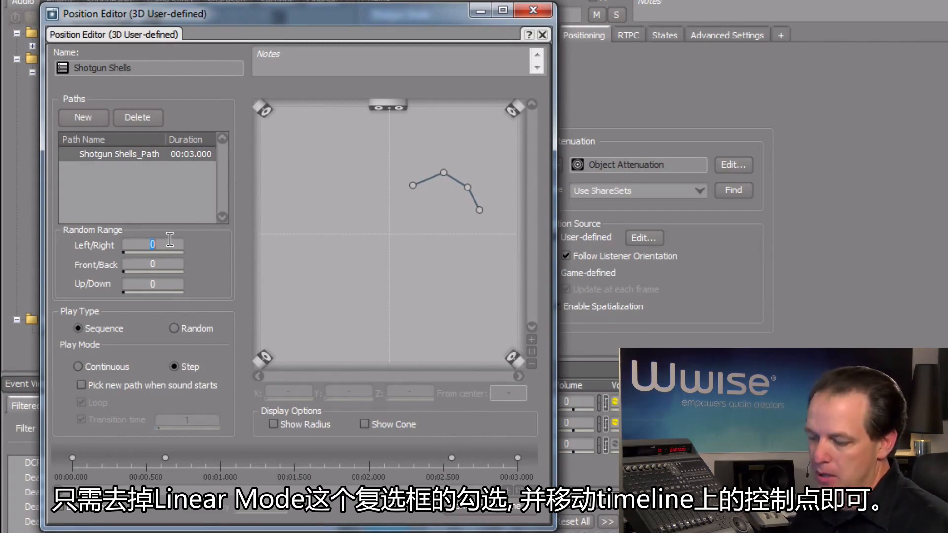
type("10")
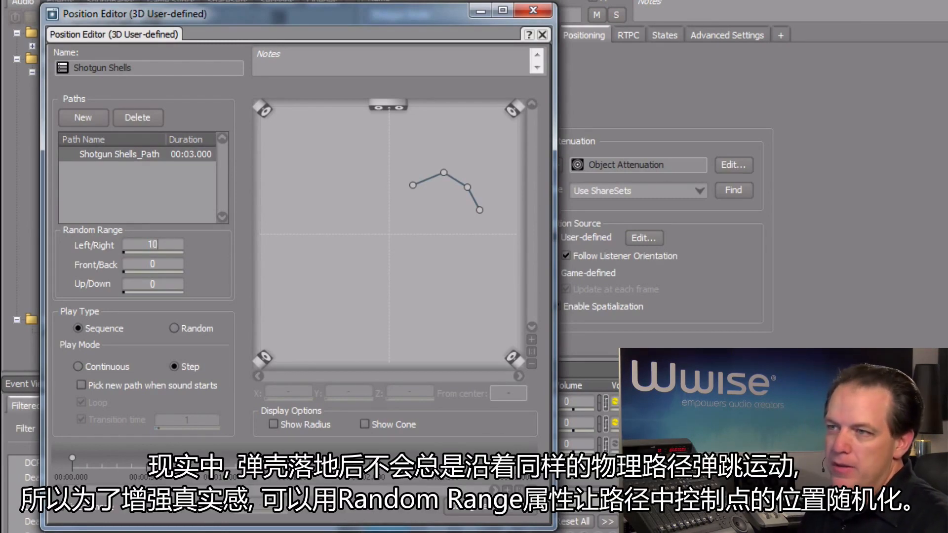
double_click(164, 264)
type("10")
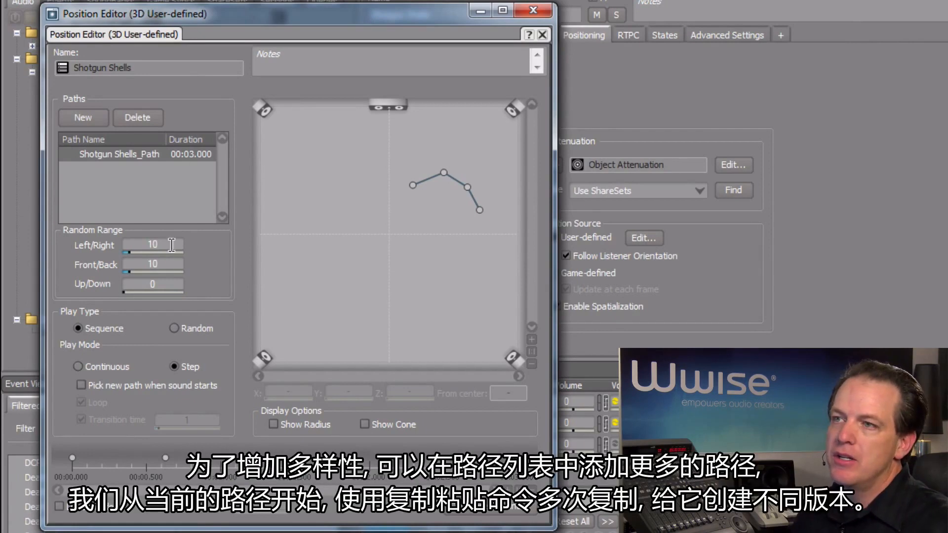
Duplicate the Shotgun Shells path three times in the path list
left_click(149, 154)
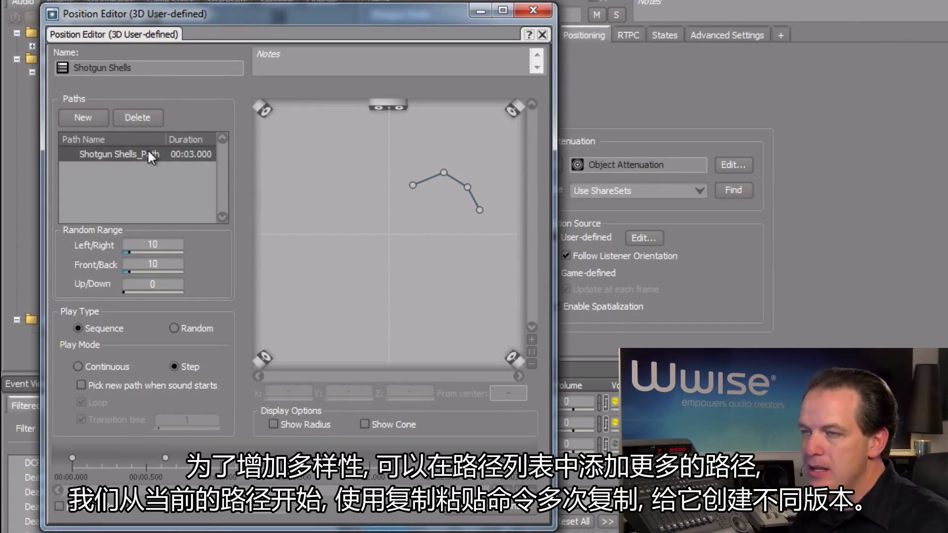
key("ctrl+v")
key("ctrl+v")
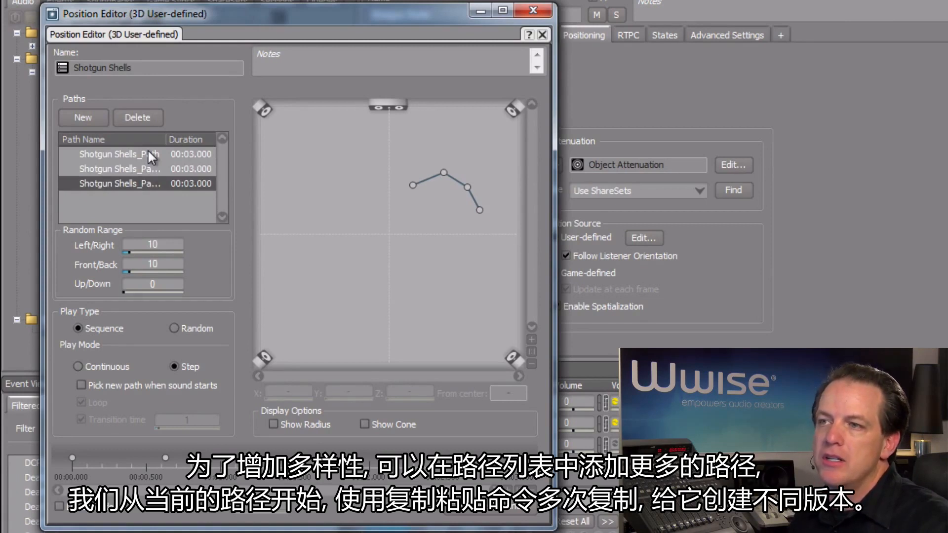
key("ctrl+v")
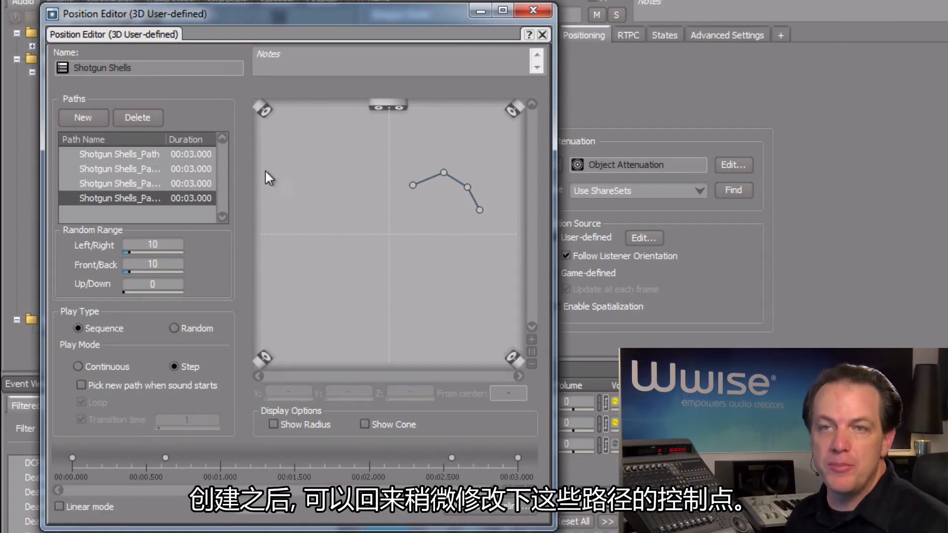
Reshape each of the three copied paths by slightly shifting its control points so every path differs
left_click_drag(442, 173, 466, 206)
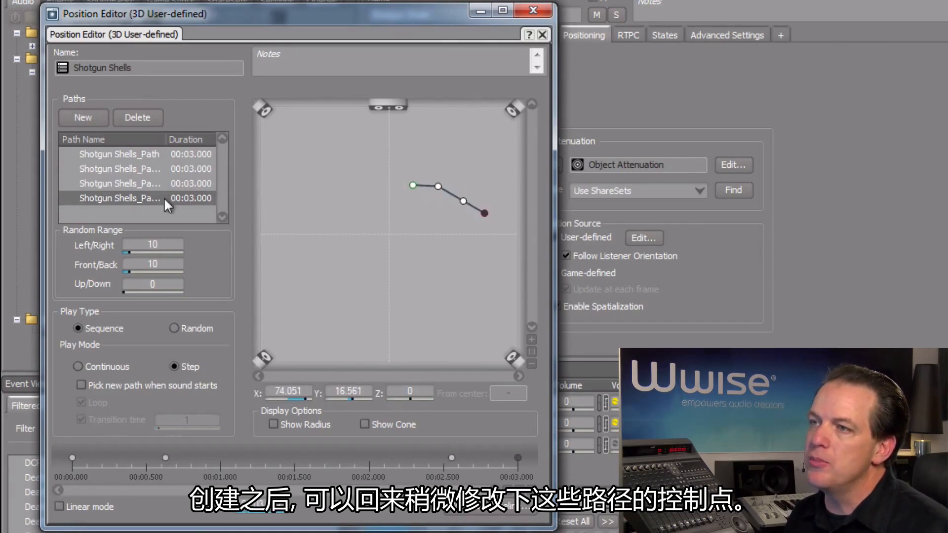
left_click(180, 185)
left_click_drag(443, 174, 487, 205)
left_click(179, 168)
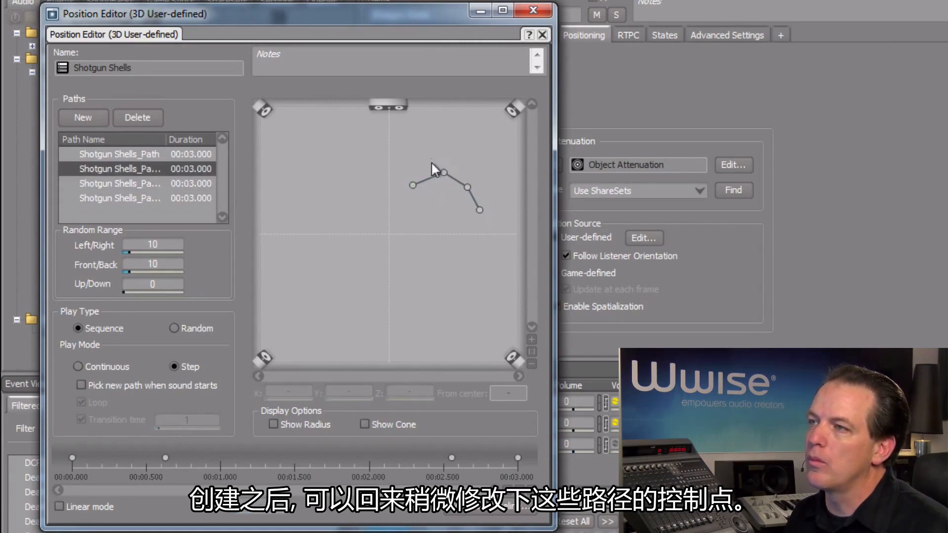
left_click_drag(431, 162, 454, 200)
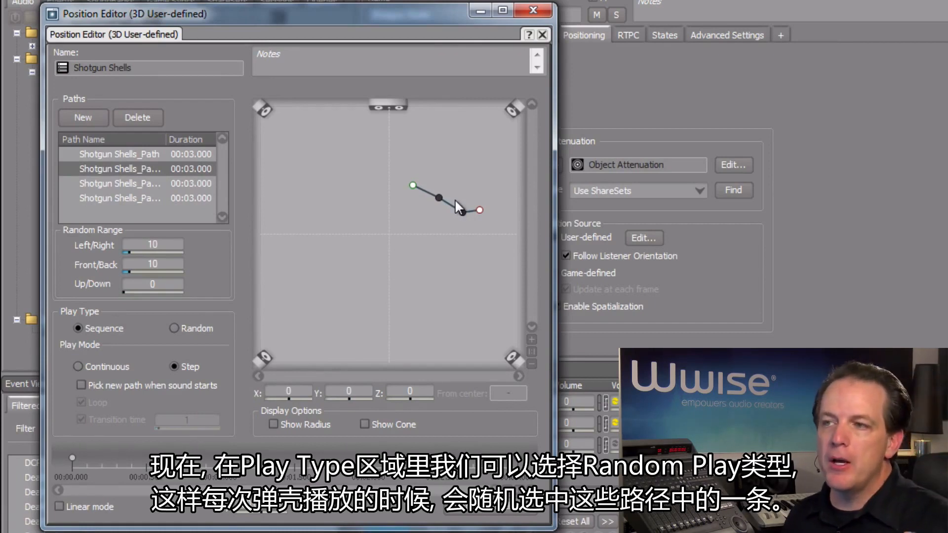
Set the play type to Random and the play mode to Continuous, and audition the Shotgun Shells sound
left_click(173, 328)
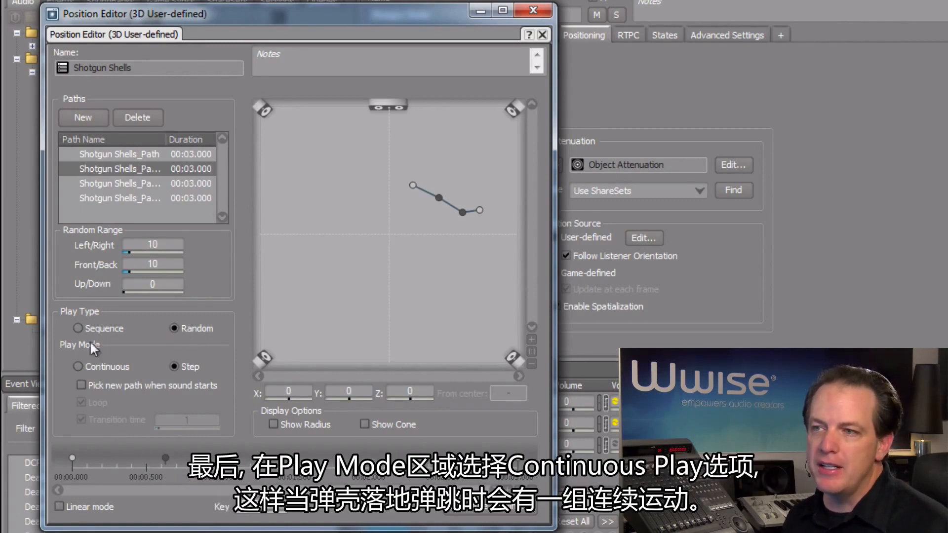
left_click(78, 366)
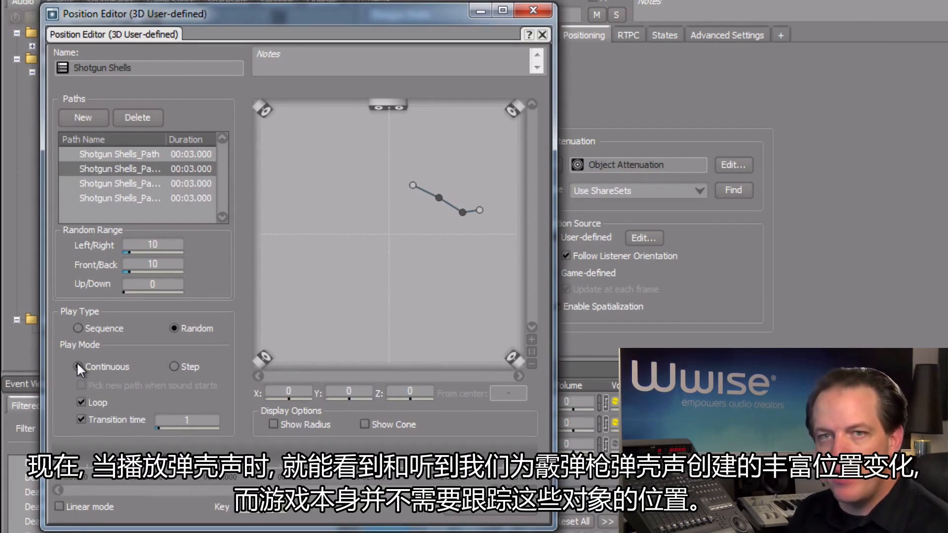
key("space")
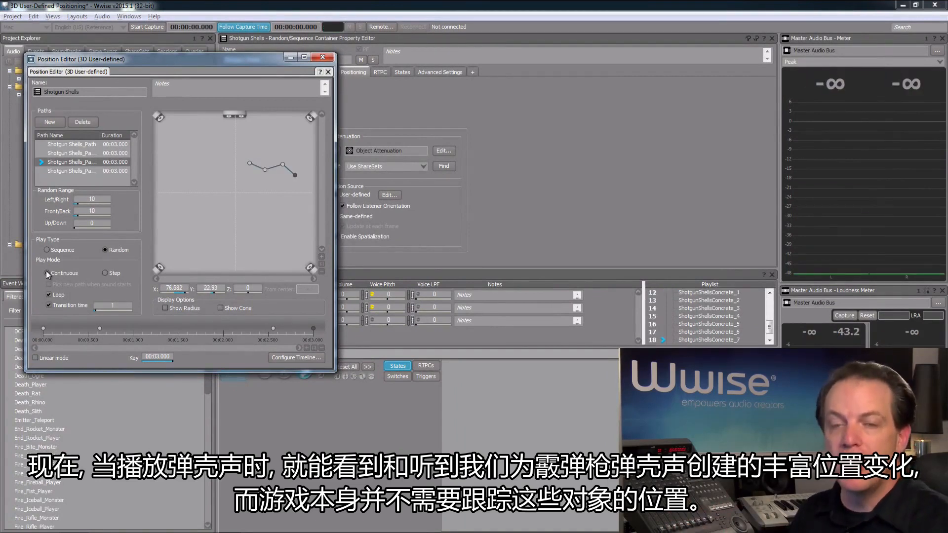
key("space")
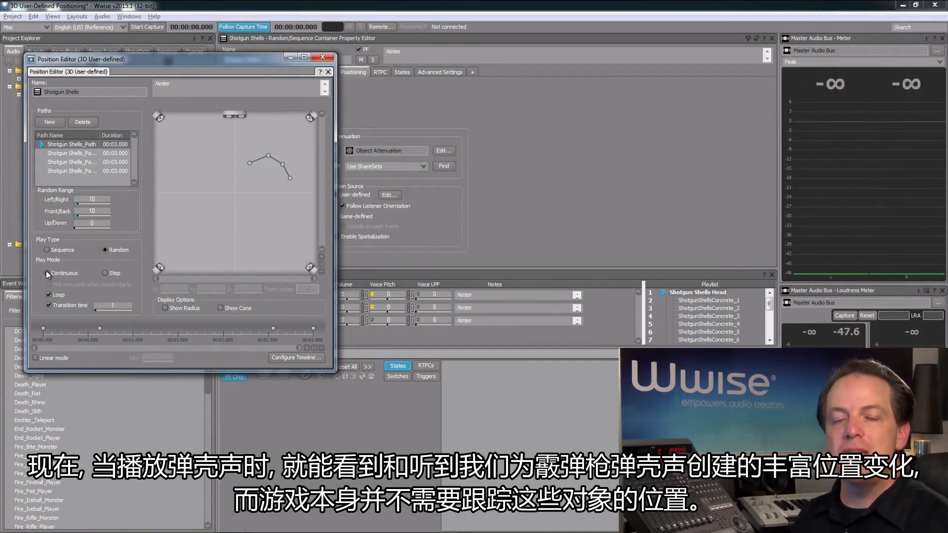